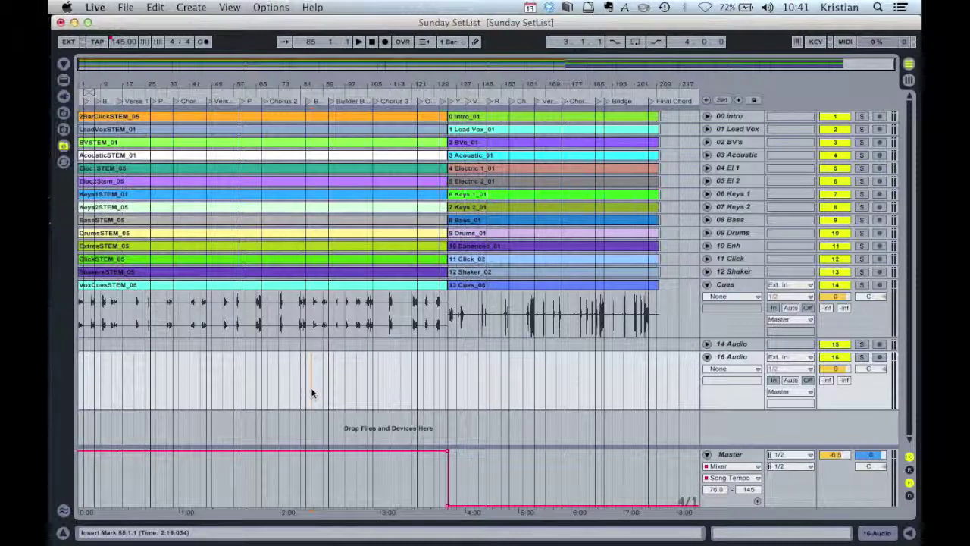
# Step: Review the audio device settings and the MIDI control surface and port settings in the preferences
pyautogui.click(95, 7)
pyautogui.click(123, 46)
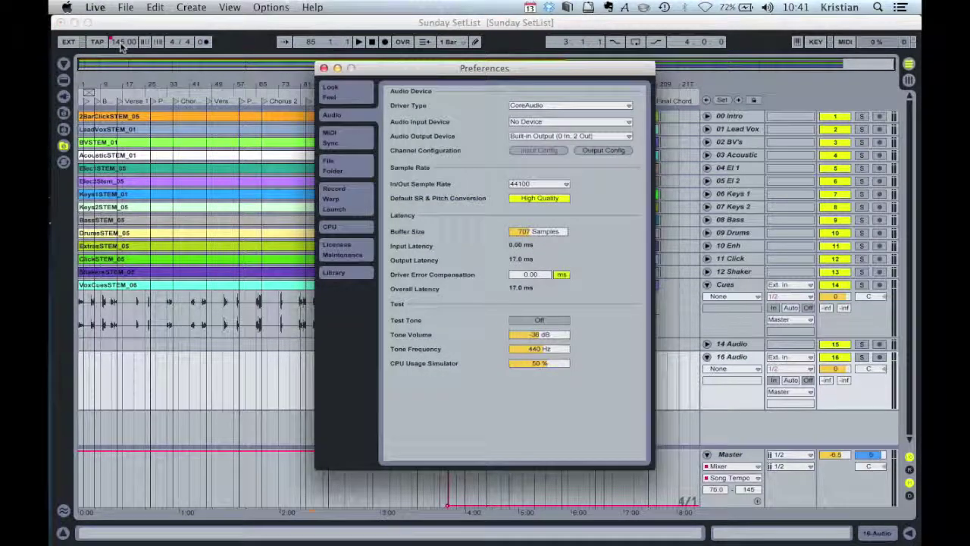
pyautogui.click(338, 146)
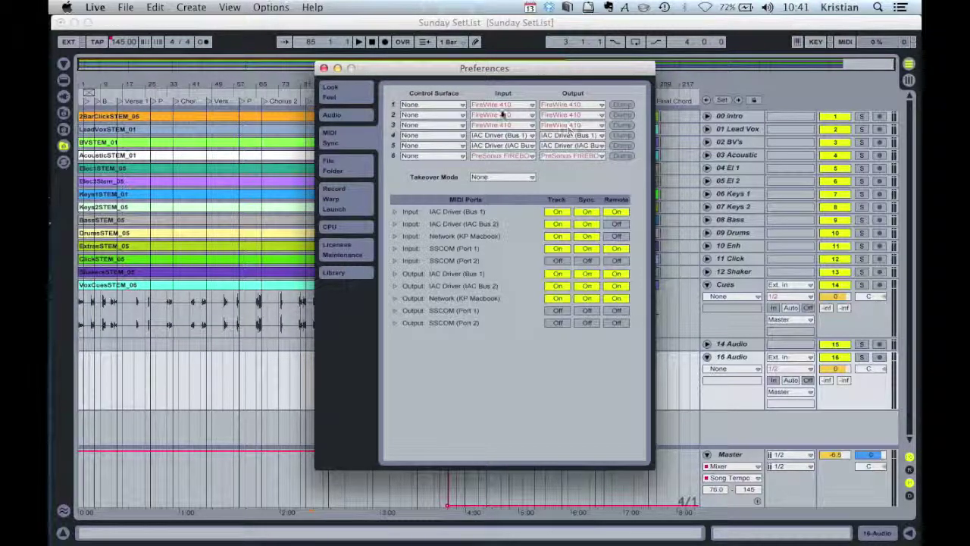
pyautogui.click(323, 69)
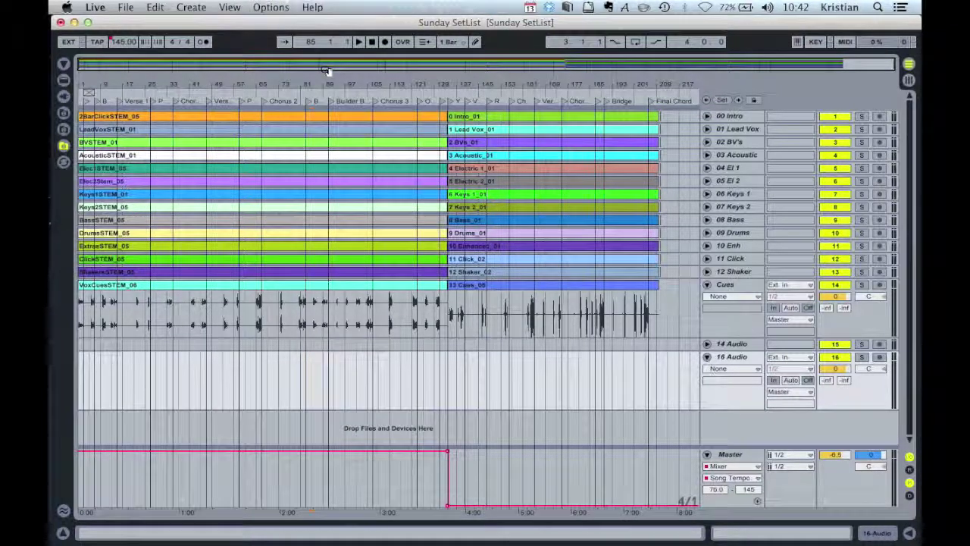
# Step: Enable MIDI mapping and assign the transport's Play control to note C#1 on channel 1
pyautogui.click(846, 42)
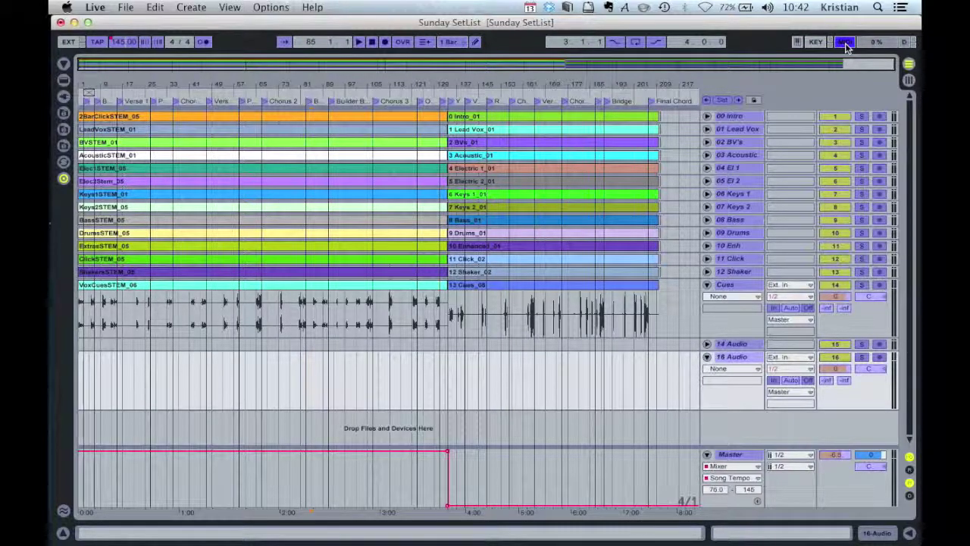
pyautogui.click(359, 43)
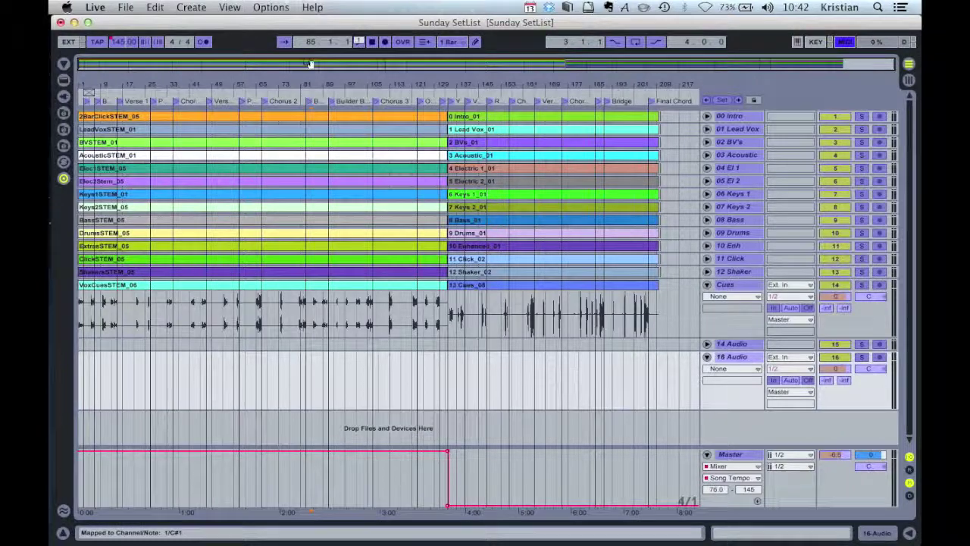
pyautogui.press('super+m')
# Step: Map the first song's Intro, Verse 1 (B1), Chorus 1, Verse 2 and Chorus 2 (E2) locators to MIDI notes on channel 1
pyautogui.press('+')
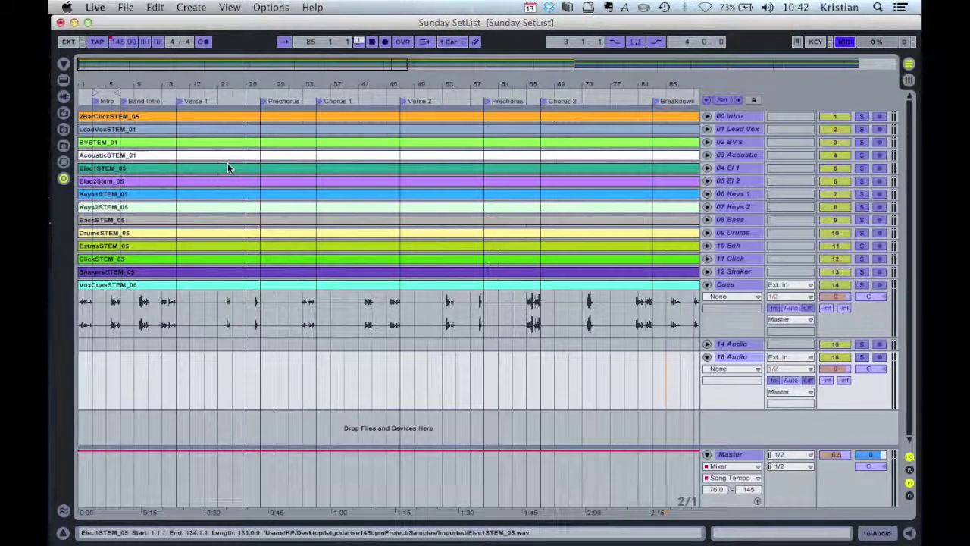
pyautogui.click(96, 102)
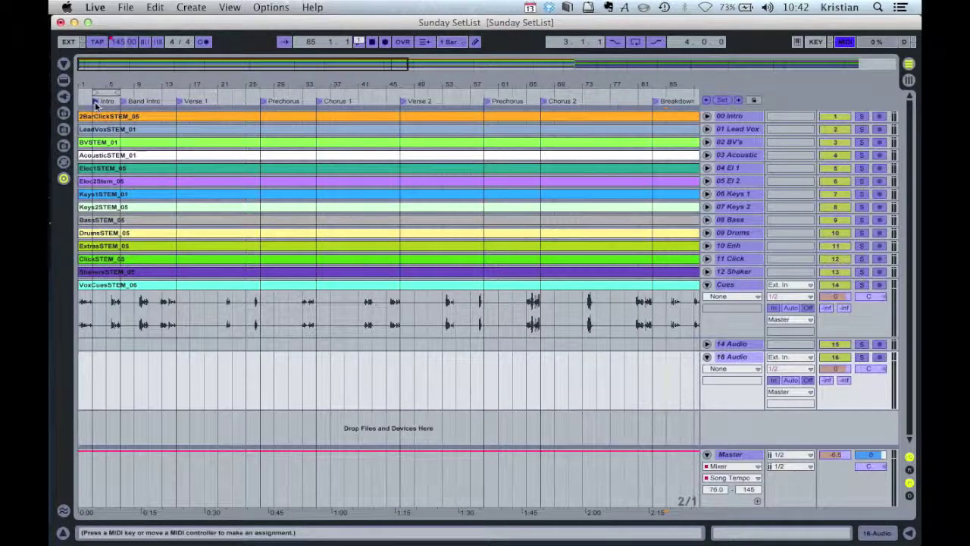
pyautogui.click(180, 103)
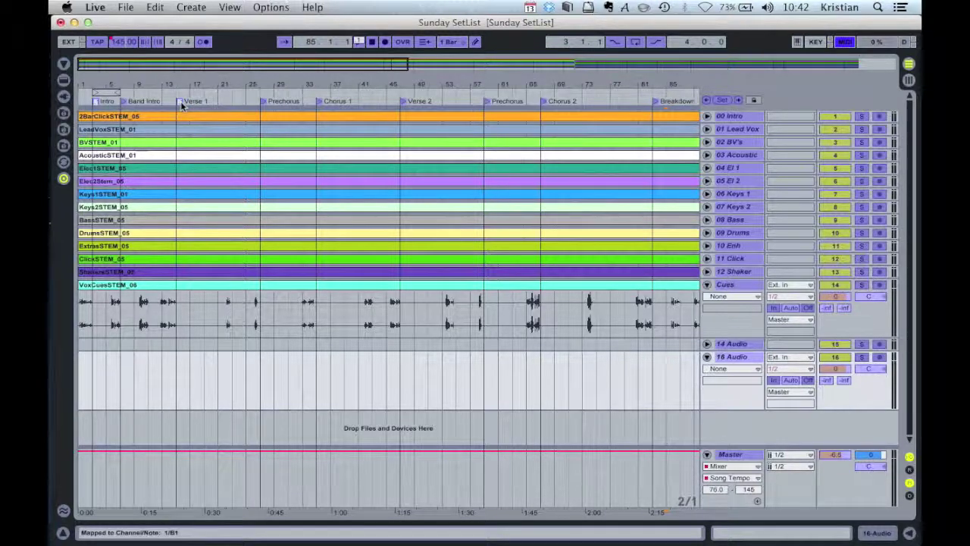
pyautogui.click(319, 102)
pyautogui.click(403, 104)
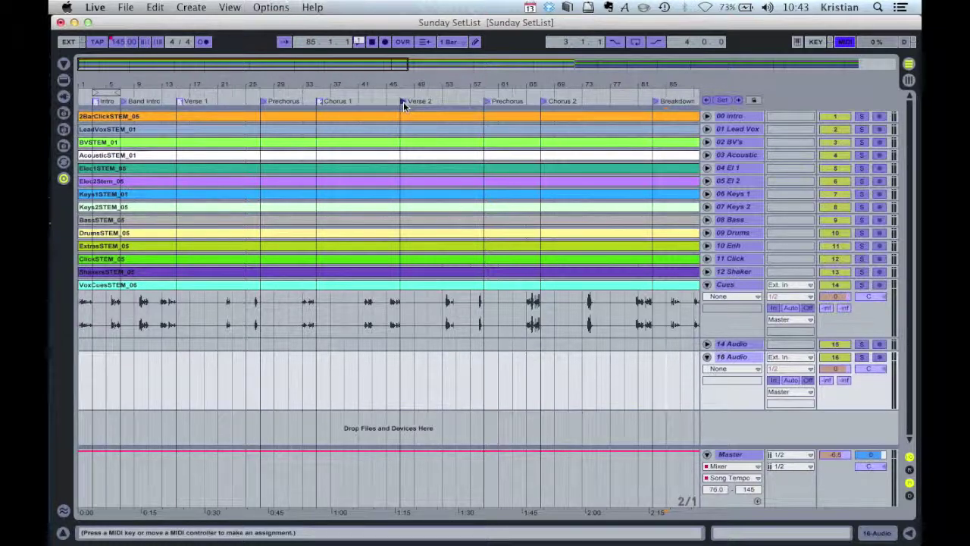
pyautogui.click(546, 107)
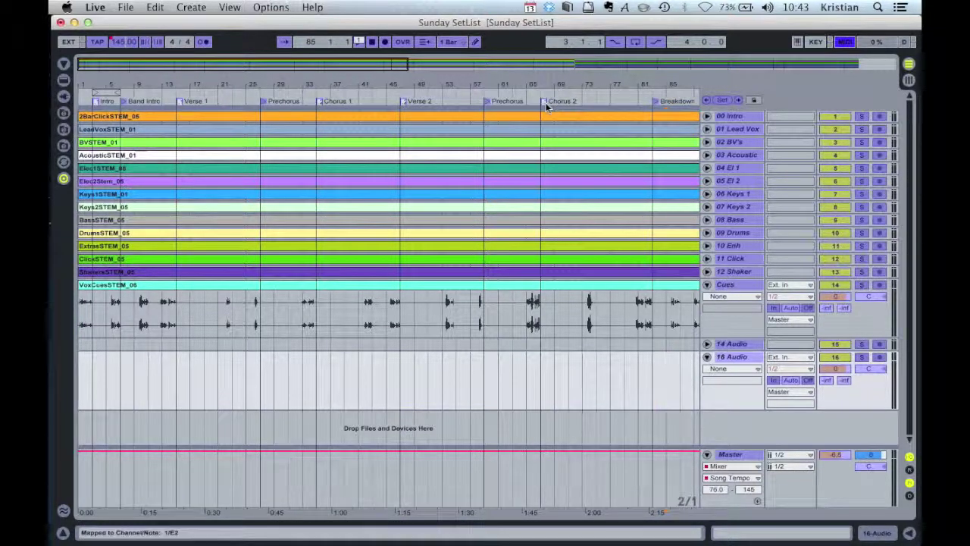
# Step: Map the Builder Bridge locator to note C#2 and the Outro locator to F2 on channel 1
pyautogui.hscroll(10, 556, 145)
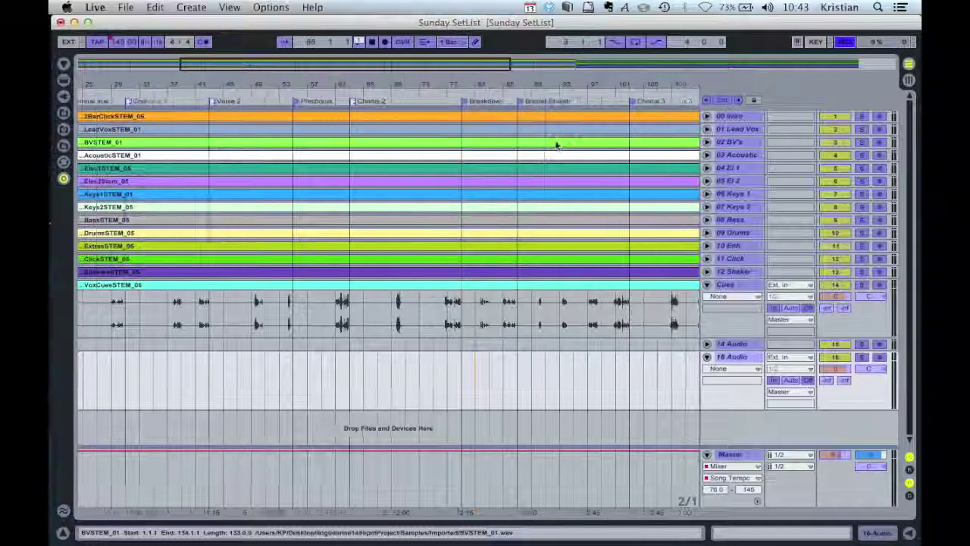
pyautogui.hscroll(5, 556, 145)
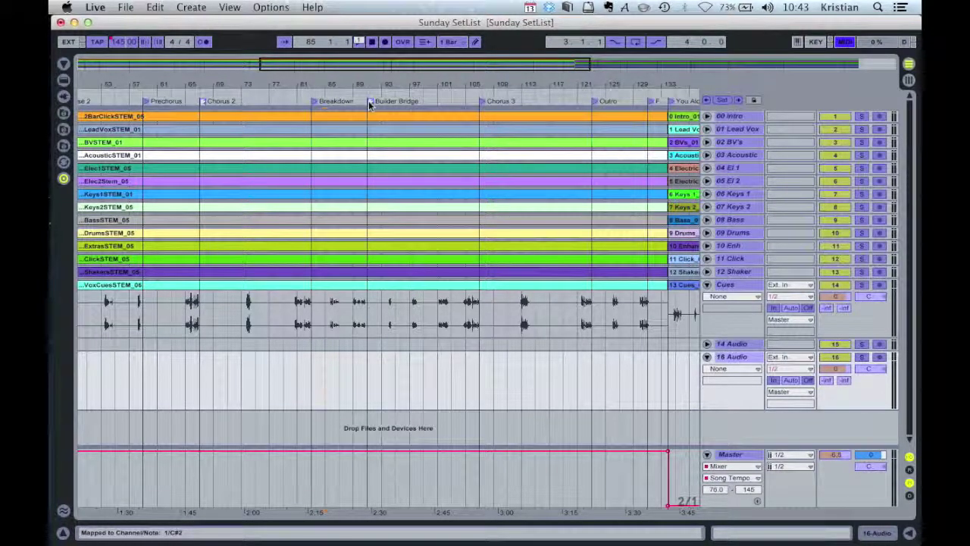
pyautogui.click(595, 102)
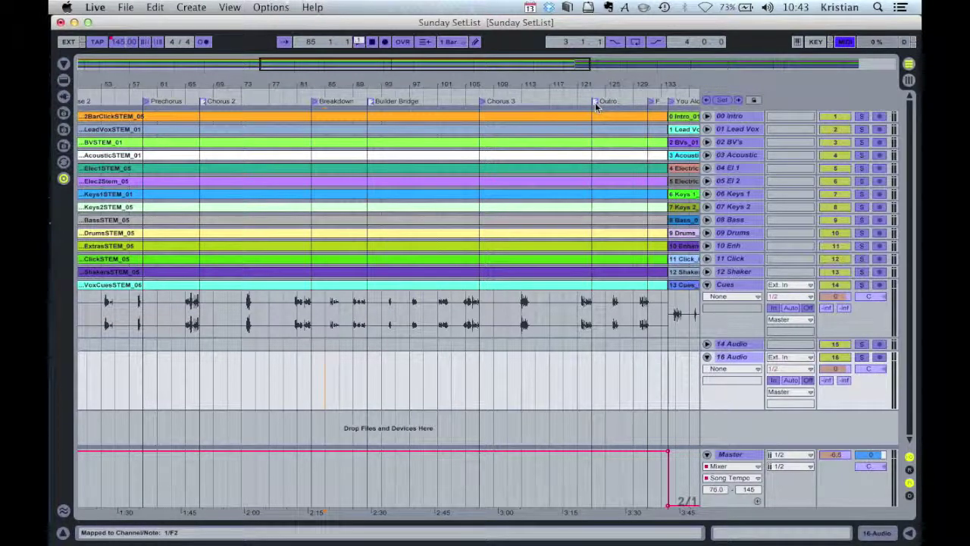
# Step: Map the second song's You Alone (G2), Verse 1, Chorus and Verse 2 locators to MIDI notes on channel 1
pyautogui.hscroll(10, 515, 114)
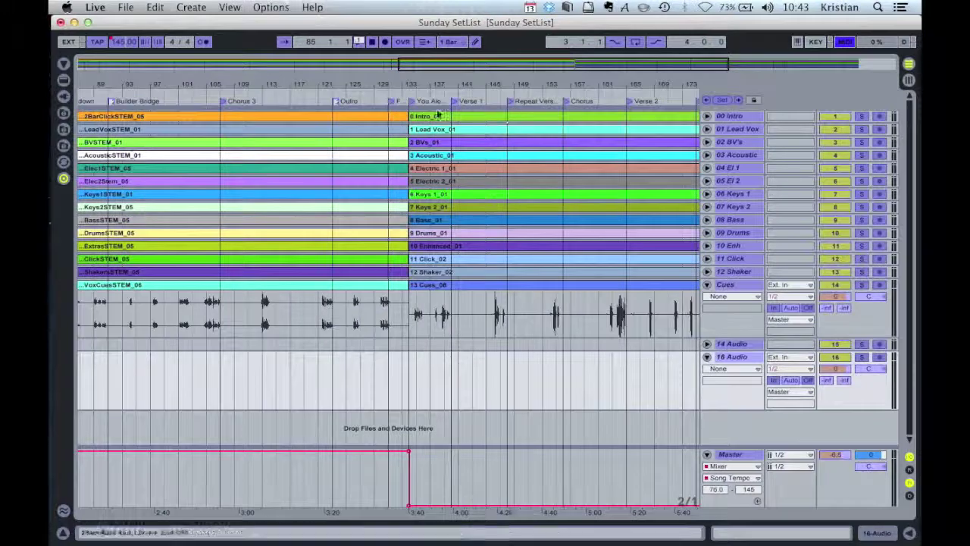
pyautogui.click(412, 103)
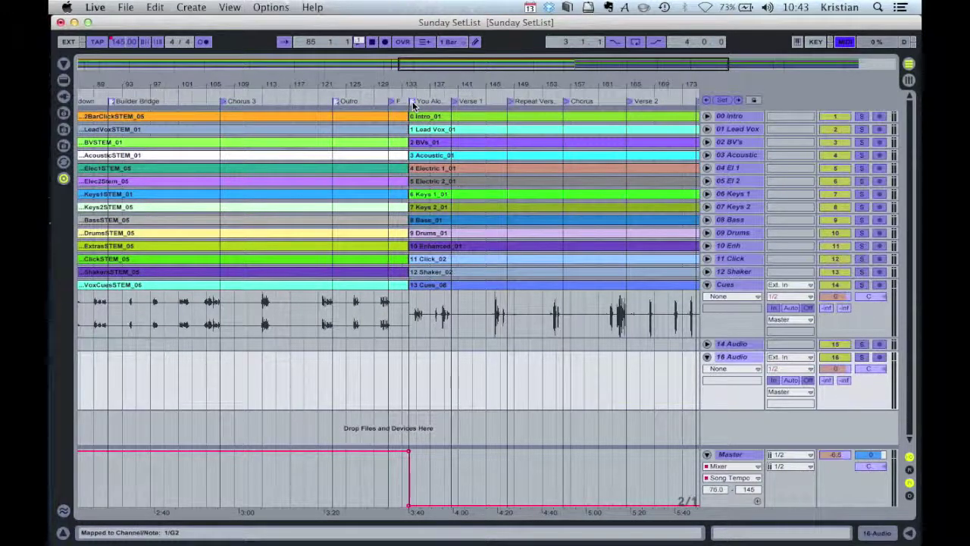
pyautogui.click(454, 102)
pyautogui.click(455, 103)
pyautogui.click(566, 103)
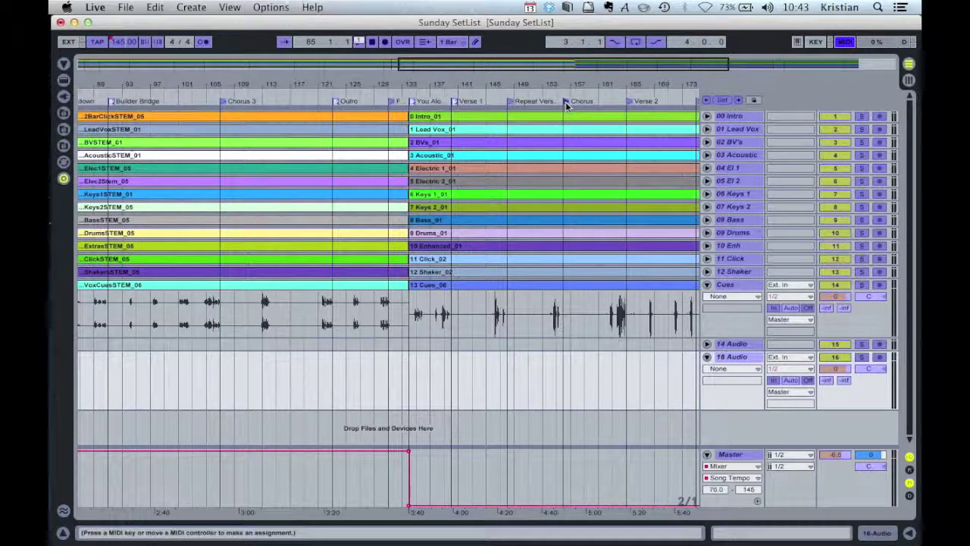
pyautogui.click(629, 102)
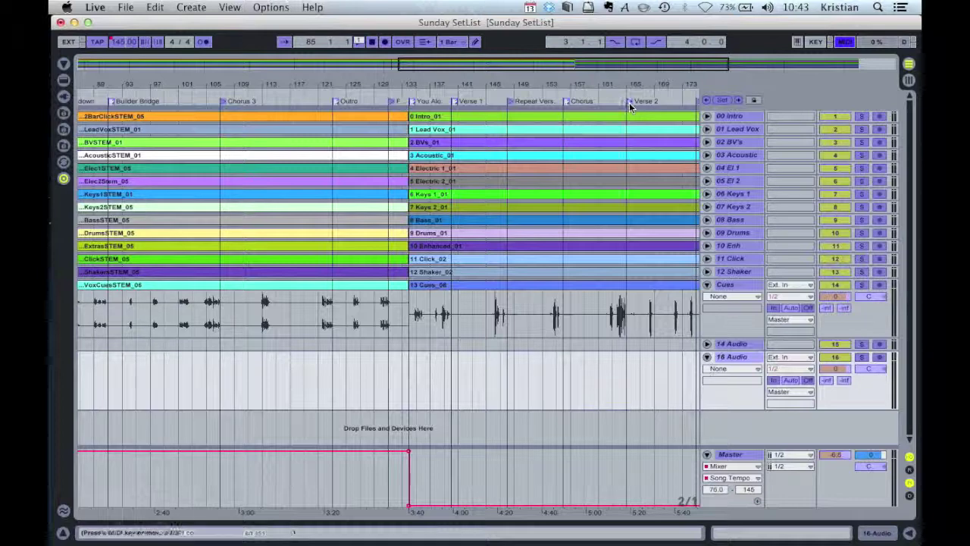
# Step: Map the second song's Chorus 2 (C#3), Link, Bridge (A#2) and Final Chord locators to MIDI notes on channel 1
pyautogui.hscroll(3, 606, 141)
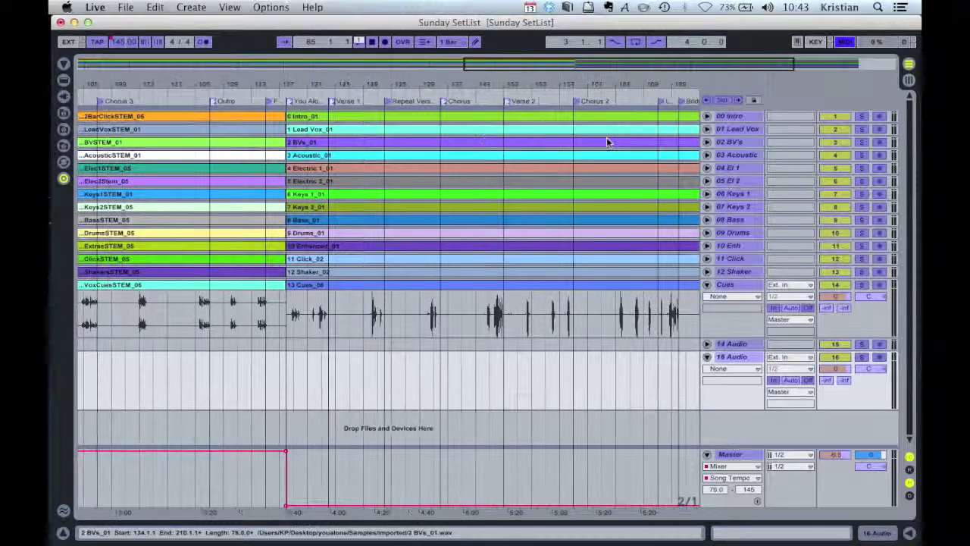
pyautogui.hscroll(2, 606, 137)
pyautogui.click(495, 102)
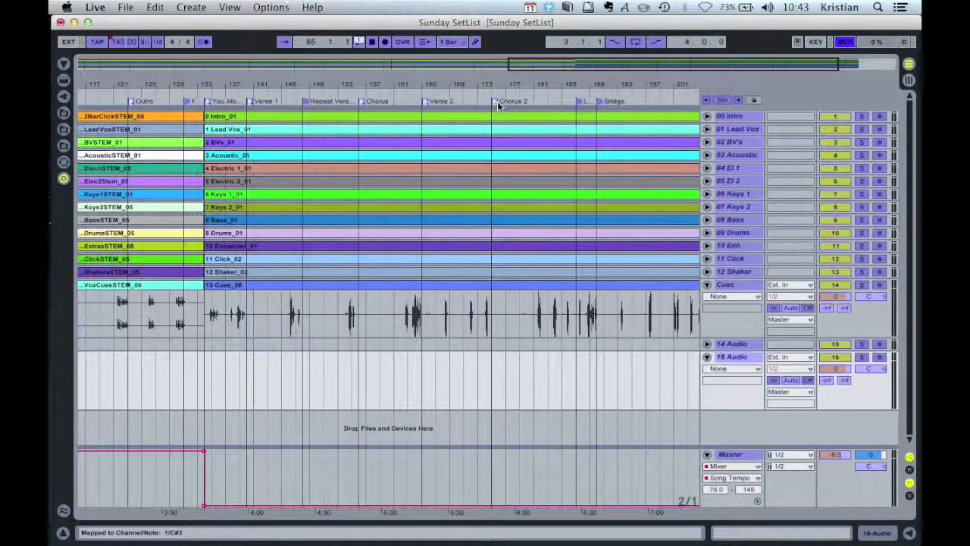
pyautogui.click(579, 101)
pyautogui.hscroll(5, 567, 136)
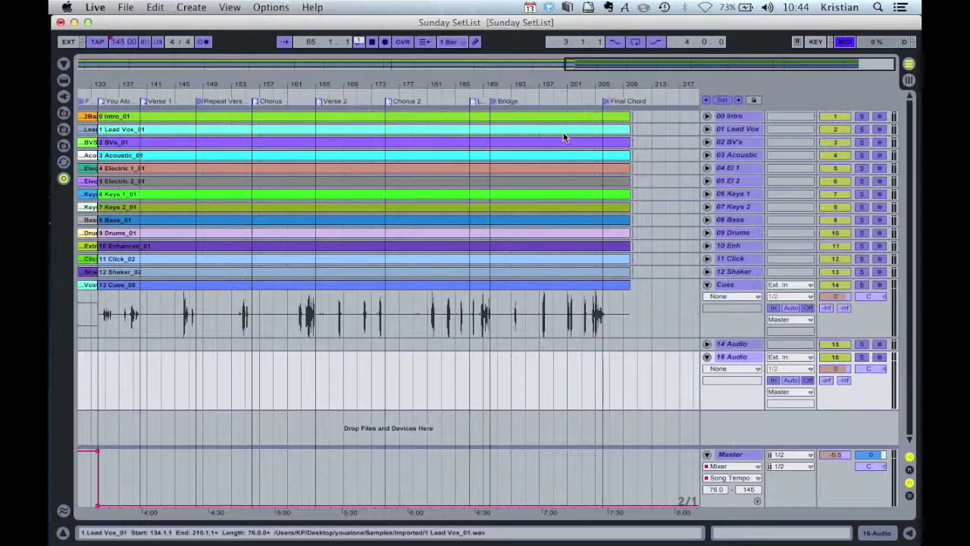
pyautogui.click(492, 103)
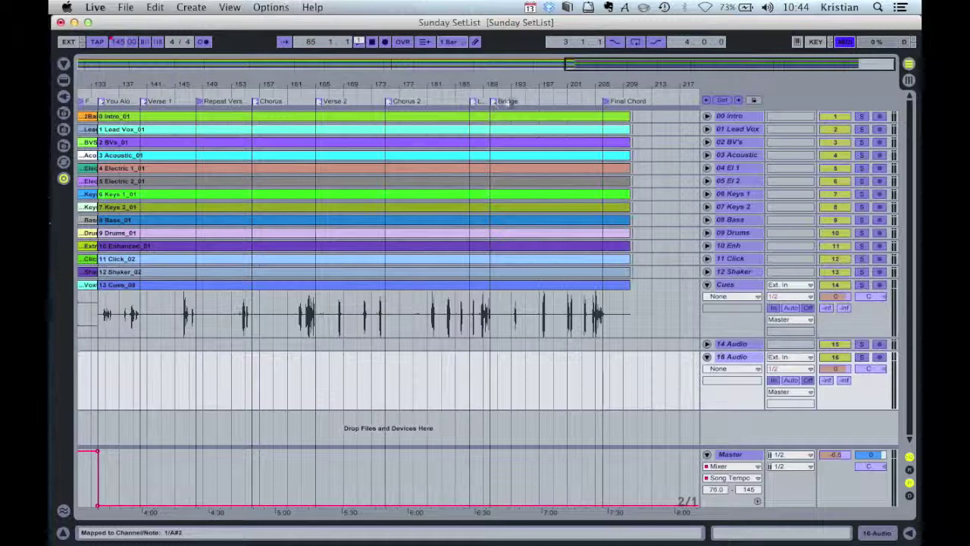
pyautogui.click(606, 102)
# Step: Keep the existing Final Chord mapping and have the Link locator mapped to note D#3 on channel 1
pyautogui.click(471, 102)
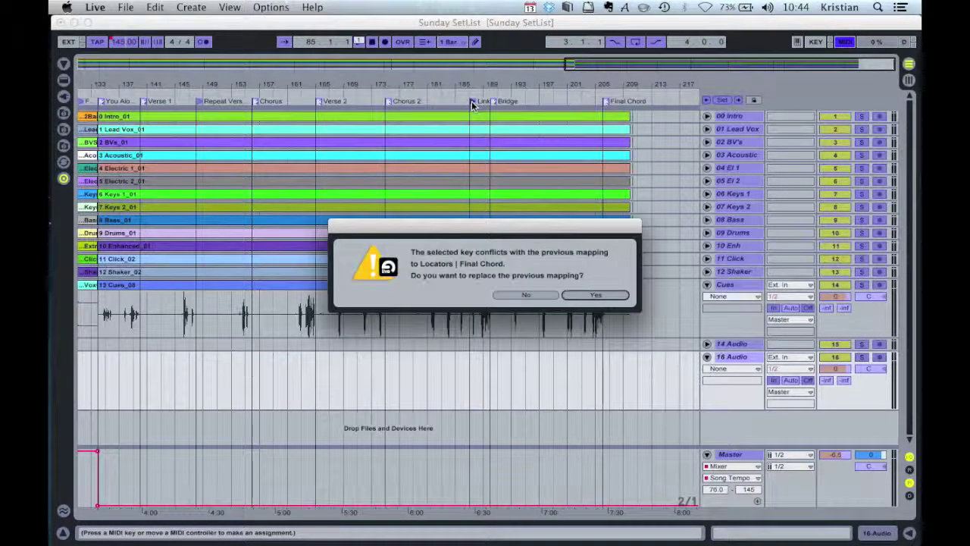
pyautogui.click(529, 295)
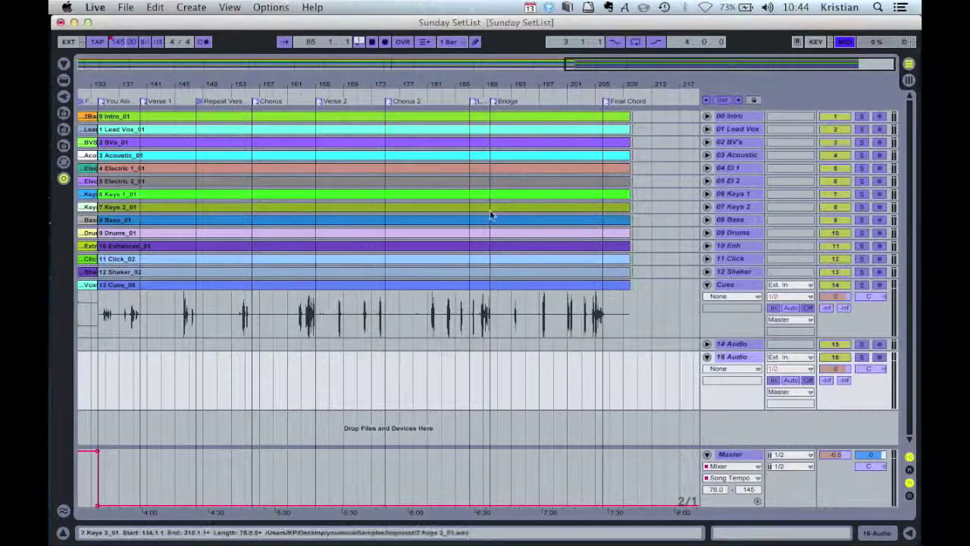
pyautogui.click(475, 103)
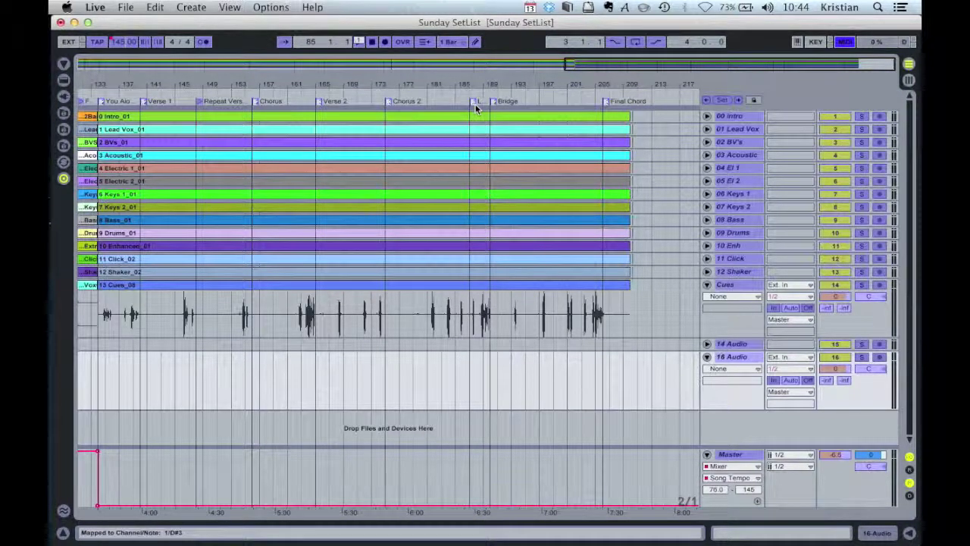
# Step: Map the transport's Stop control and the 01 Lead Vox track volume in Session View to MIDI messages, and leave MIDI mapping
pyautogui.click(372, 42)
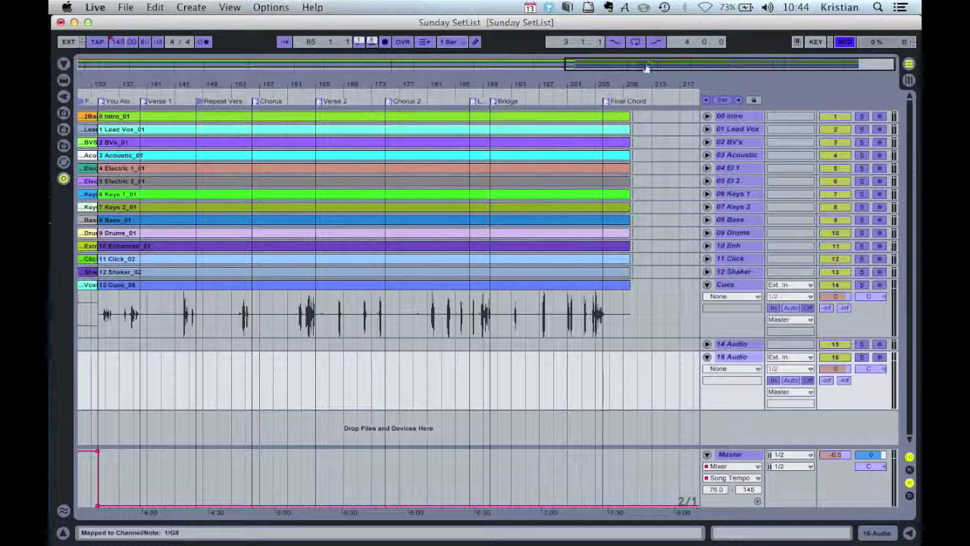
pyautogui.click(908, 80)
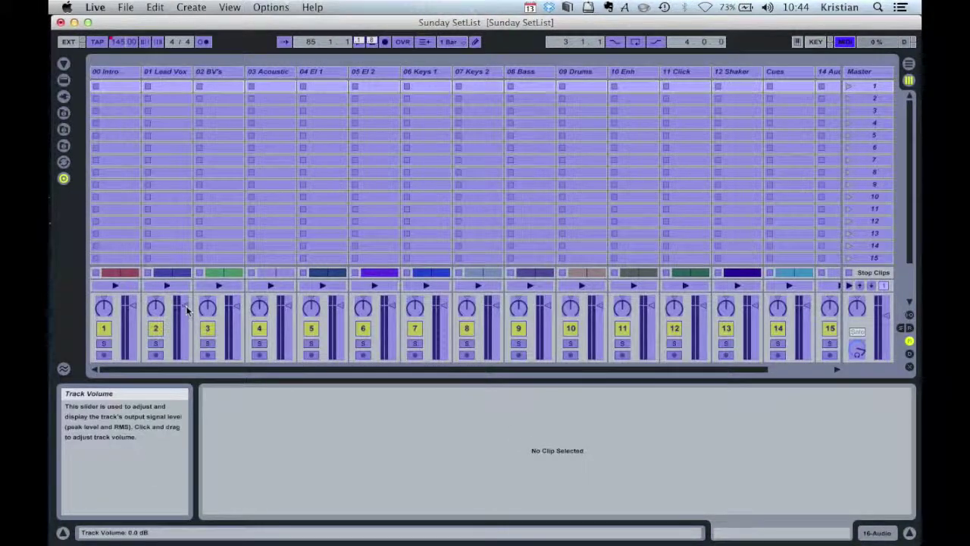
pyautogui.click(185, 310)
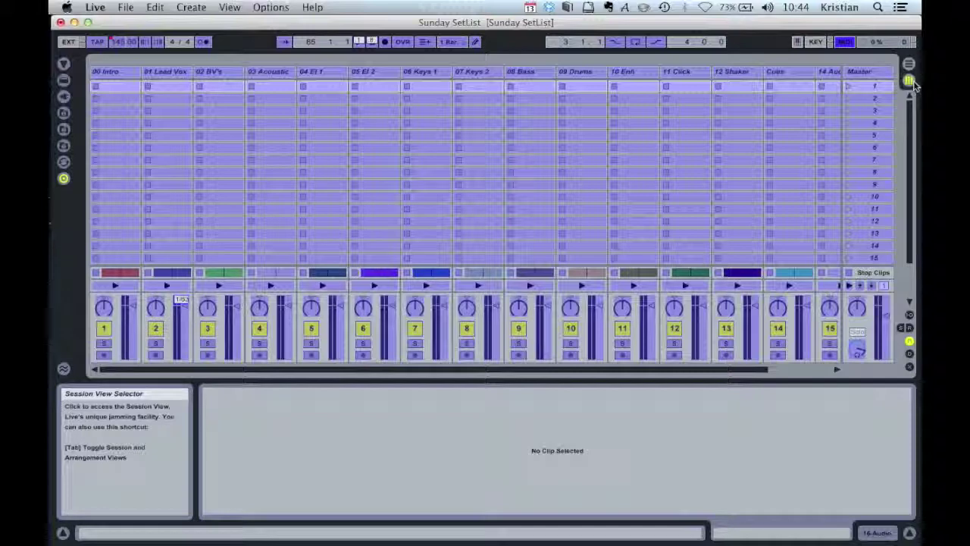
pyautogui.click(845, 42)
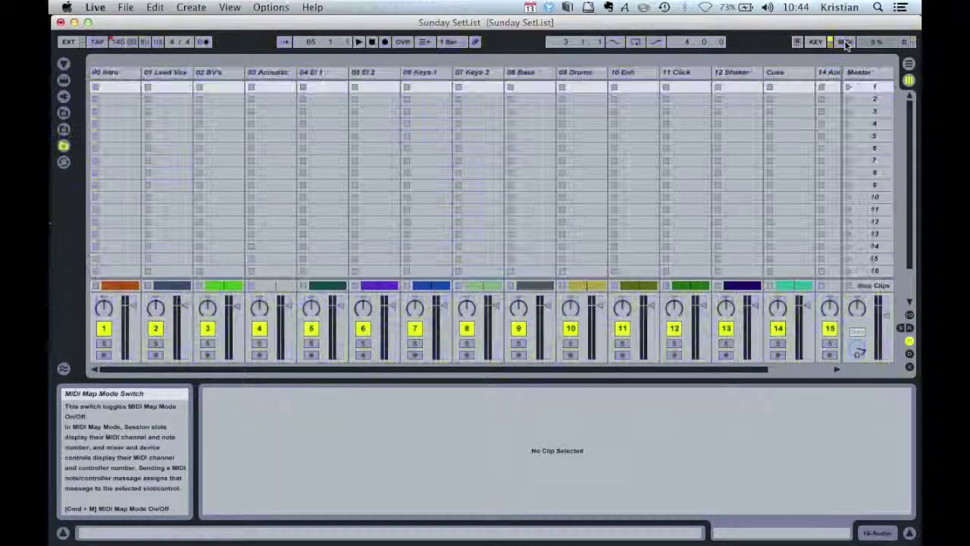
# Step: Return to the Arrangement View and examine the You Alone locator at the start of the second song
pyautogui.click(911, 67)
pyautogui.hscroll(-5, 370, 247)
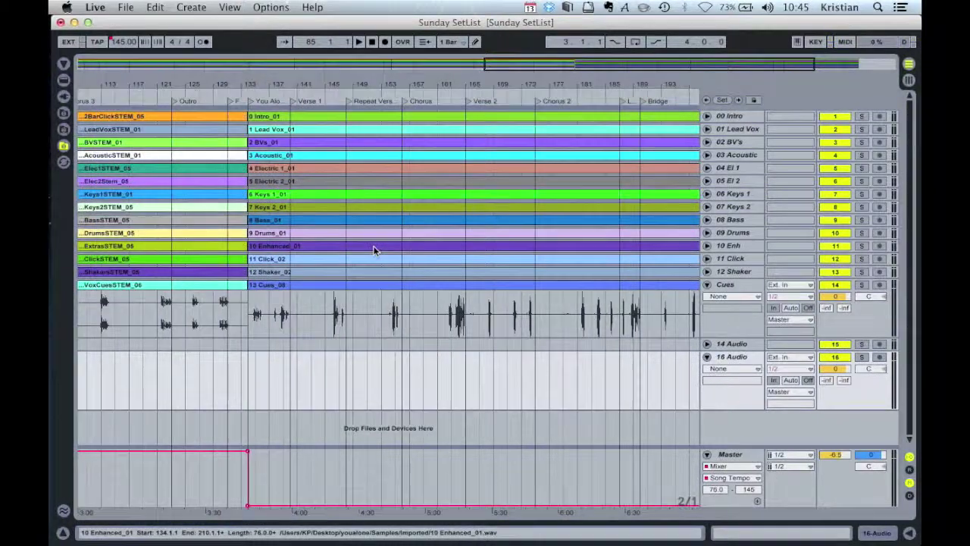
pyautogui.moveTo(534, 69); pyautogui.dragTo(189, 67)
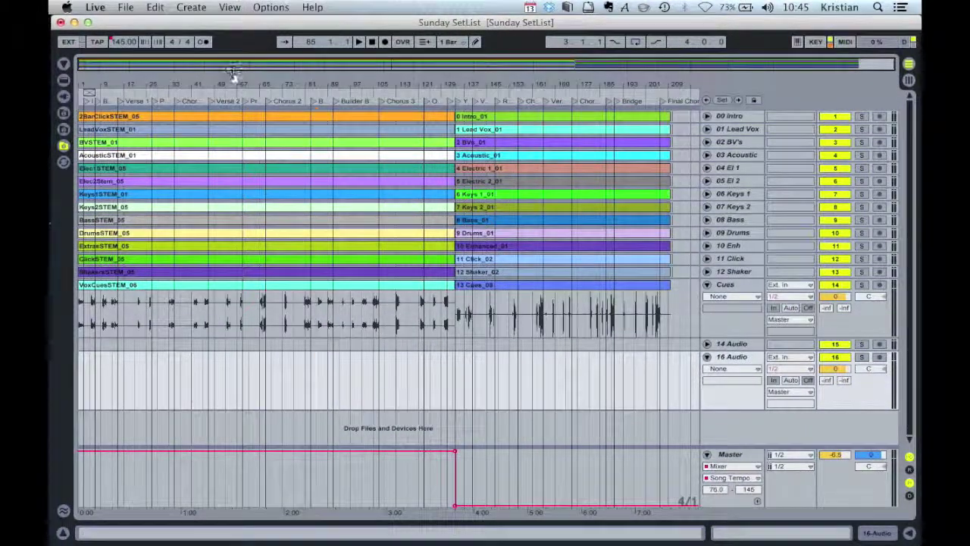
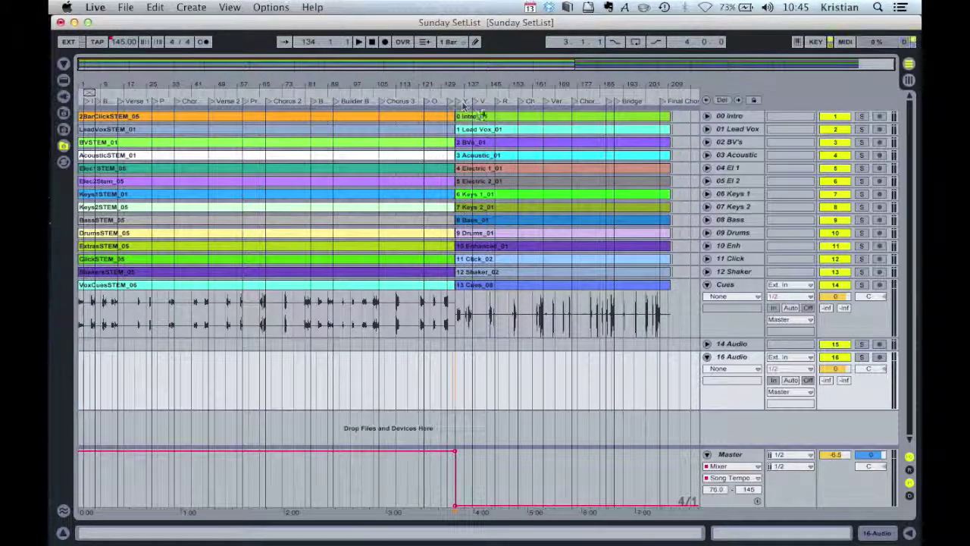
pyautogui.moveTo(463, 68); pyautogui.dragTo(484, 181)
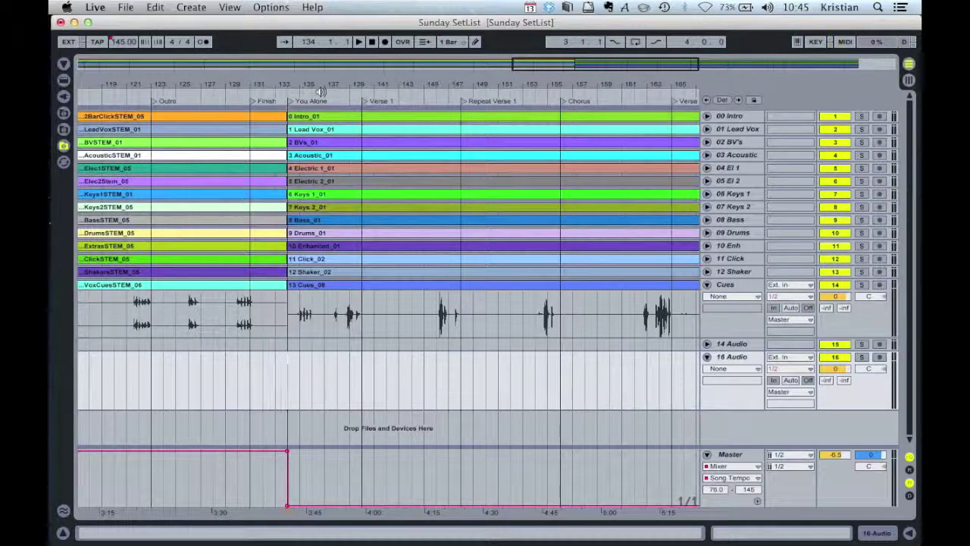
# Step: Return the playback position to the start of the set at 1.1.1 and play the arrangement
pyautogui.press('Home')
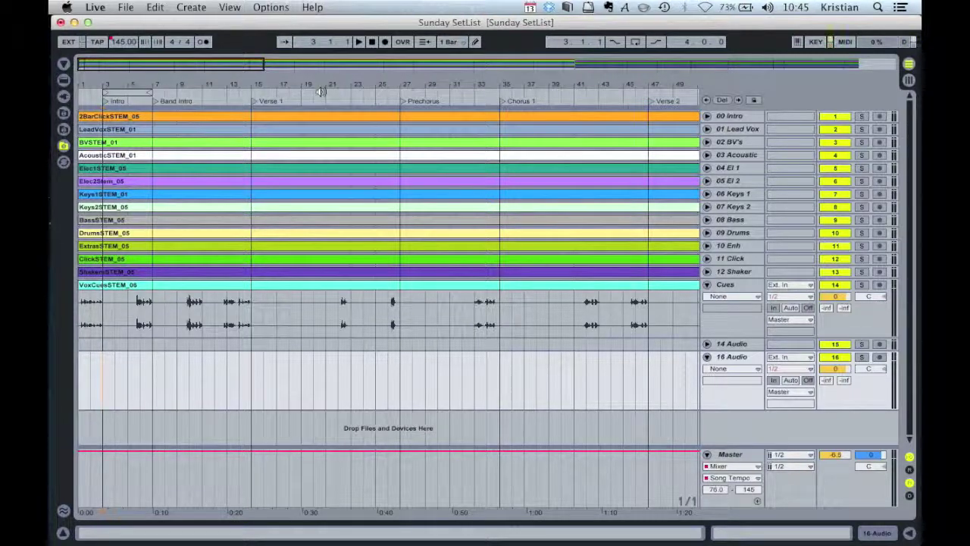
pyautogui.press('Home')
pyautogui.press('Right')
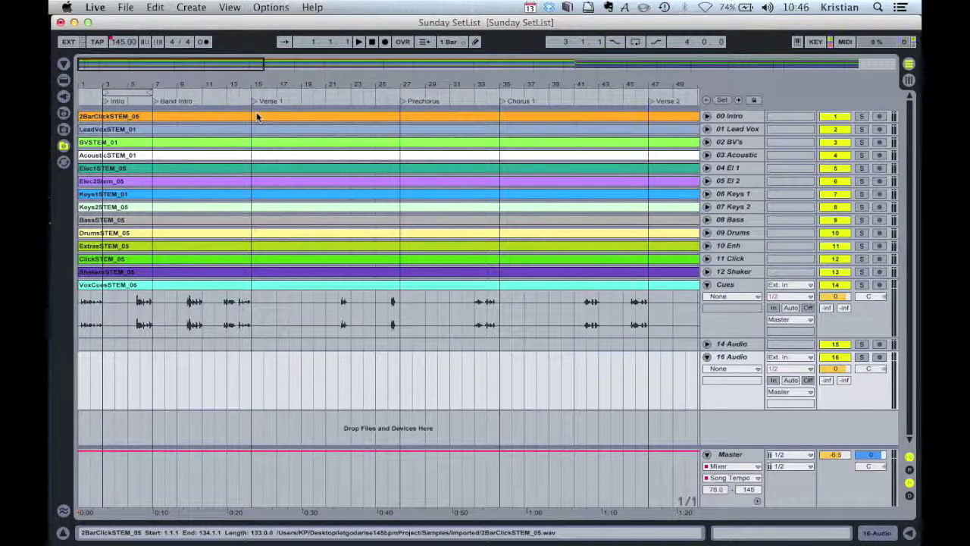
pyautogui.press('space')
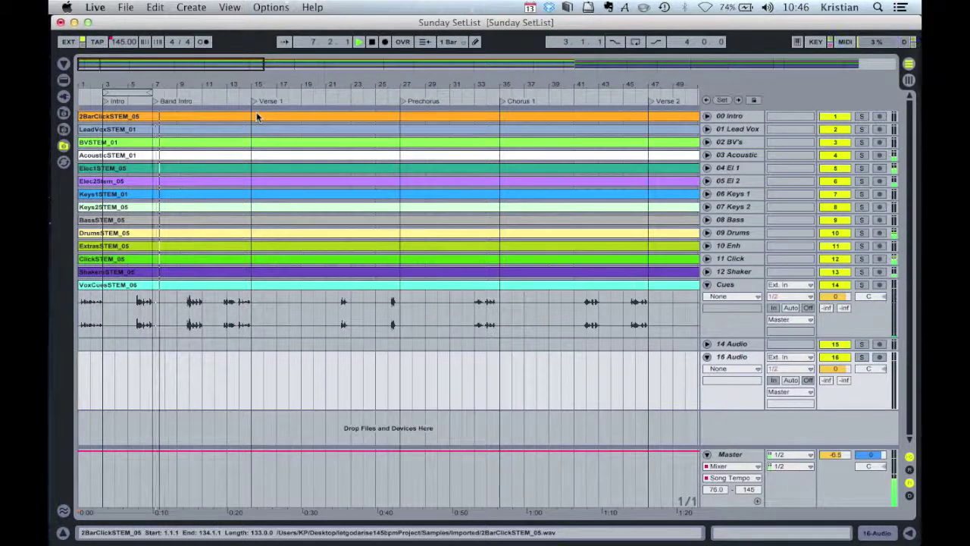
# Step: Stop playback and raise the clip gain of ClickSTEM_05 on the 11 Click track to 4.31 dB, leaving the track folded
pyautogui.press('XF86AudioRaiseVolume')
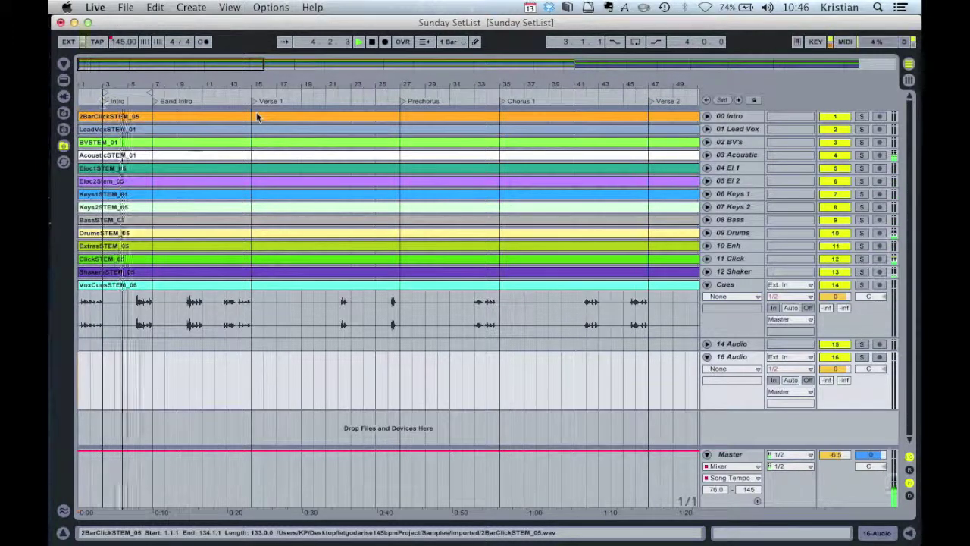
pyautogui.press('XF86AudioRaiseVolume')
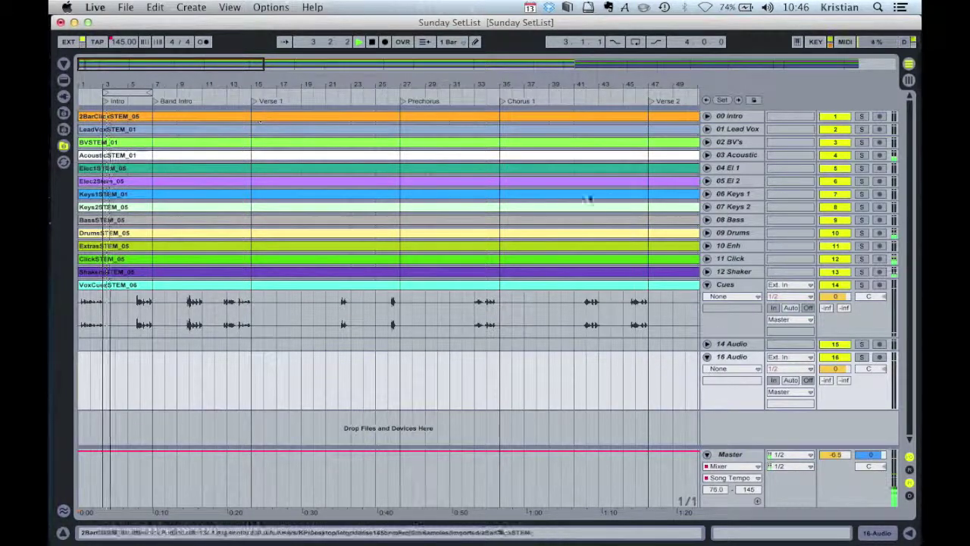
pyautogui.click(707, 259)
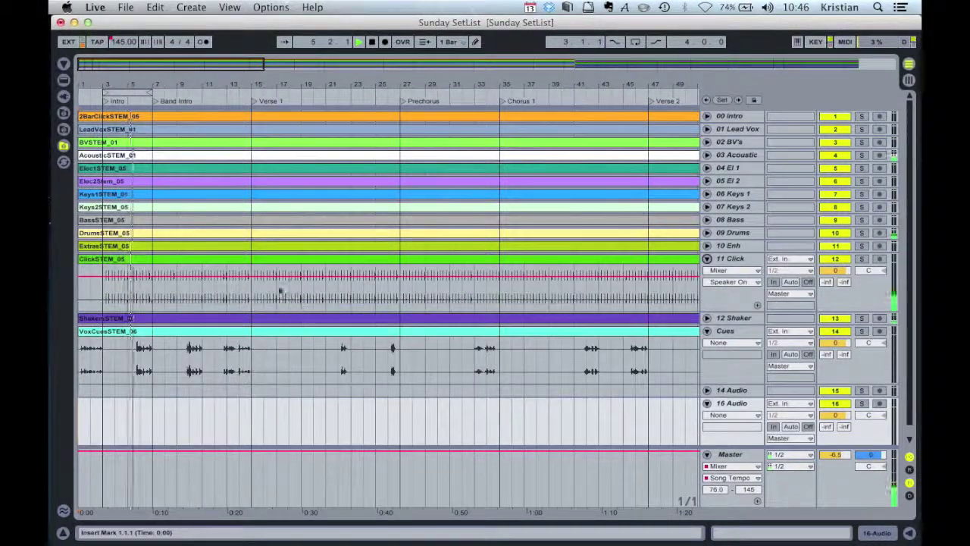
pyautogui.doubleClick(557, 260)
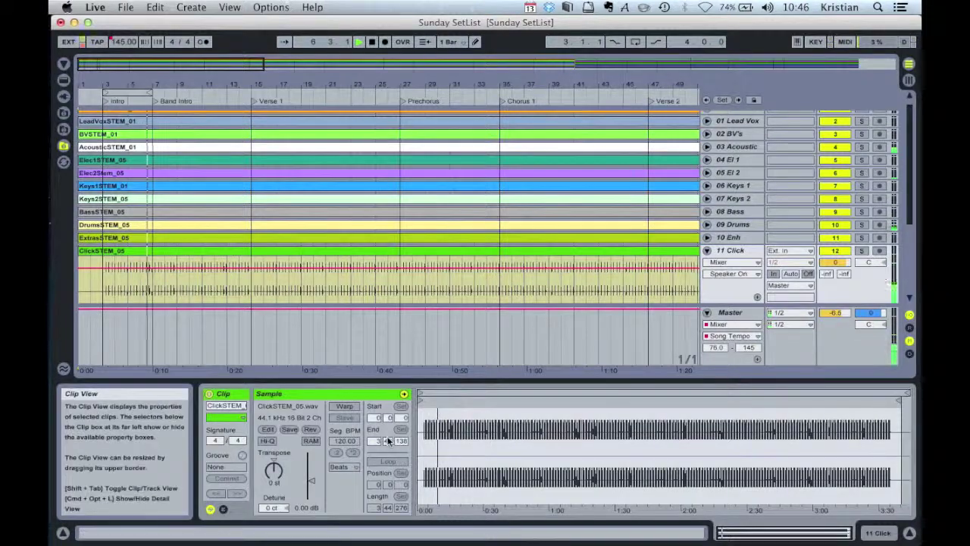
pyautogui.press('space')
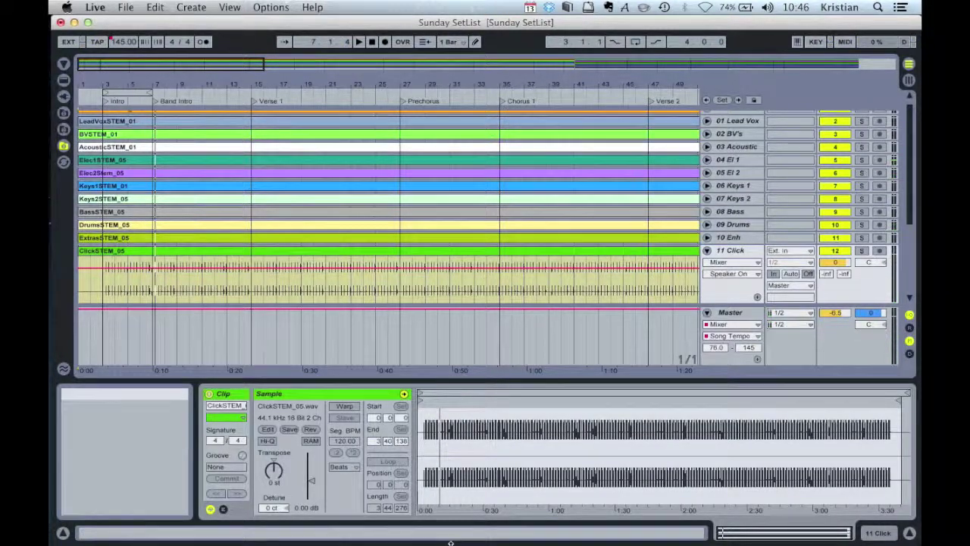
pyautogui.moveTo(311, 483); pyautogui.dragTo(313, 477)
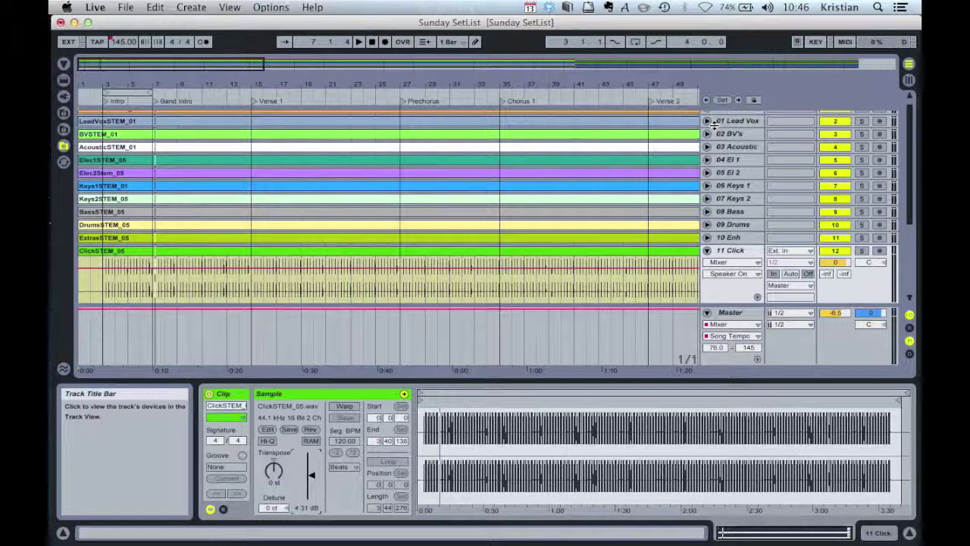
pyautogui.click(706, 250)
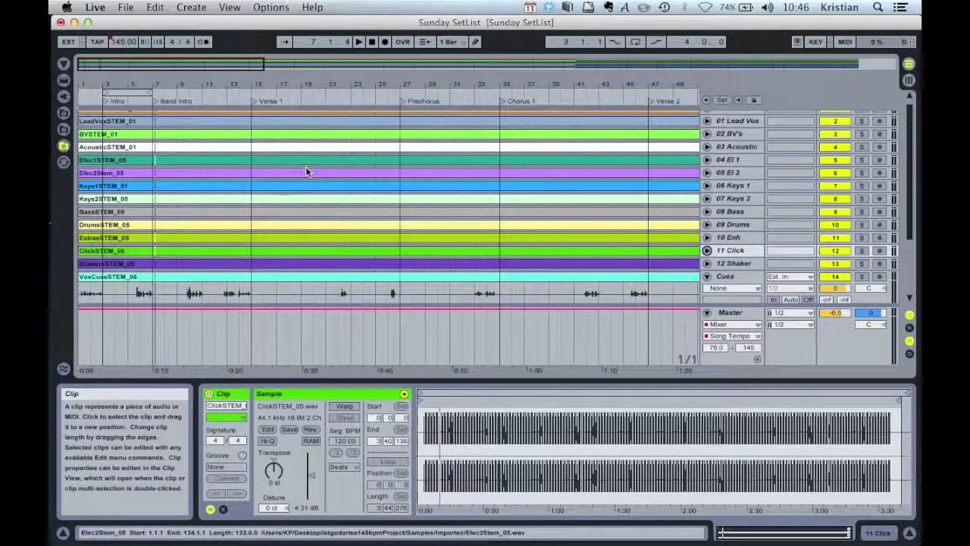
# Step: Play the first song and look over the full arrangement of both songs while it runs
pyautogui.press('space')
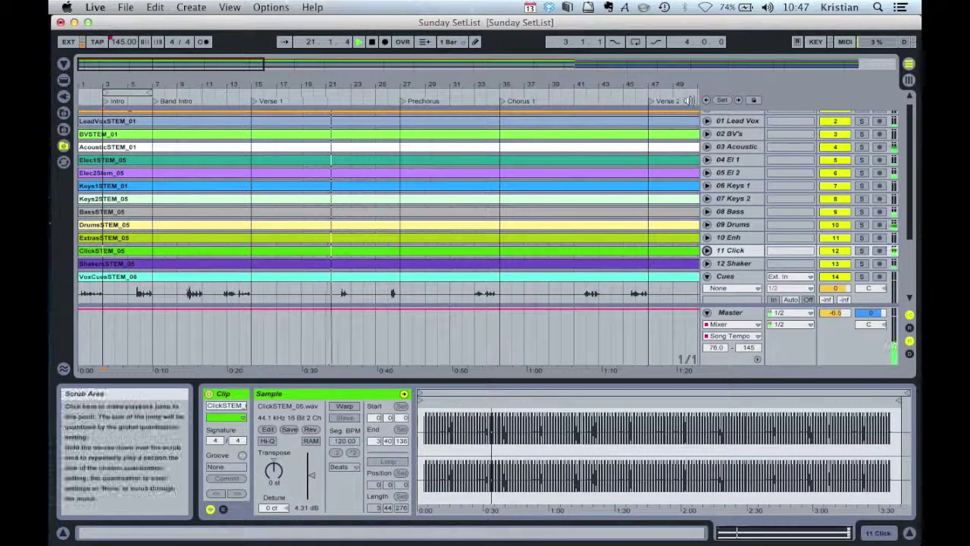
pyautogui.moveTo(552, 64); pyautogui.dragTo(260, 161)
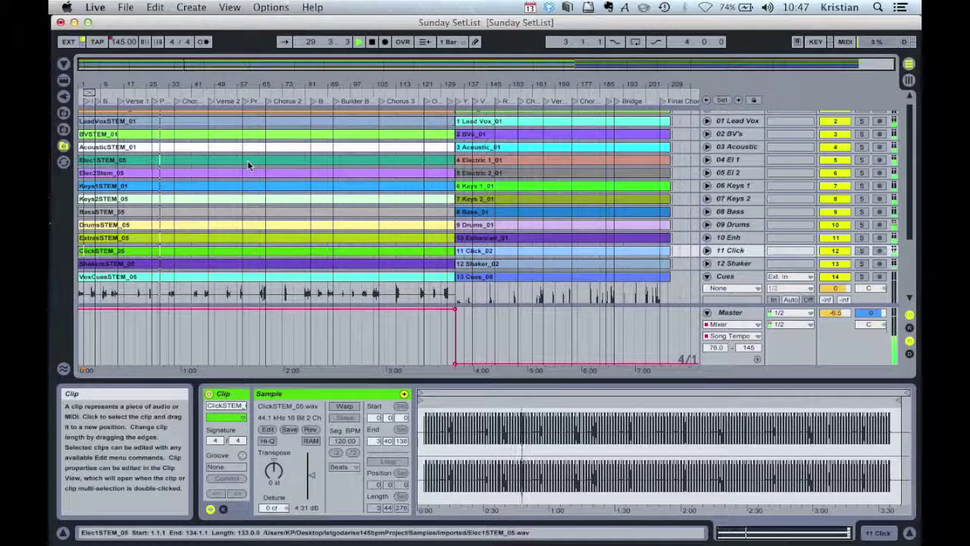
pyautogui.press('+')
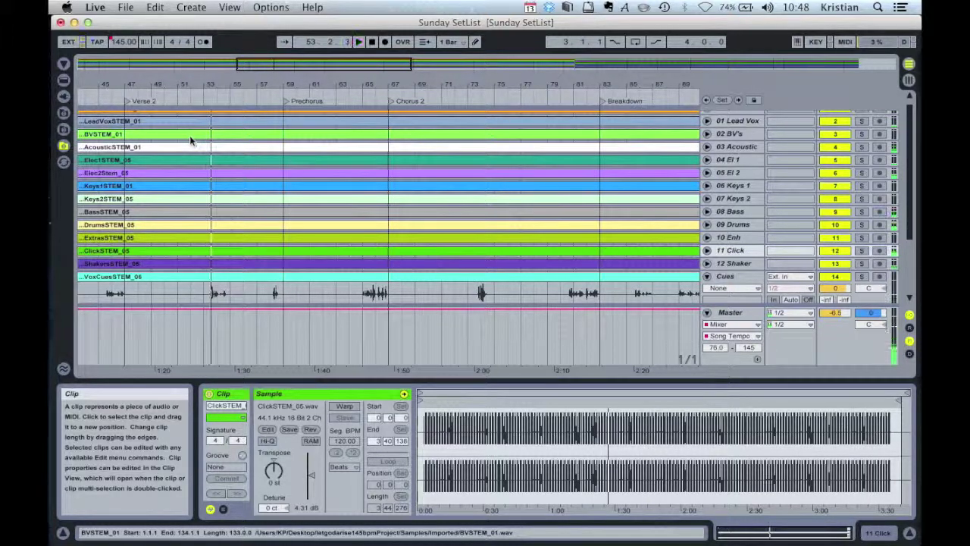
# Step: Test playback at the end of the first song using the Outro and Finish locators, continuing into You Alone
pyautogui.hscroll(10, 191, 140)
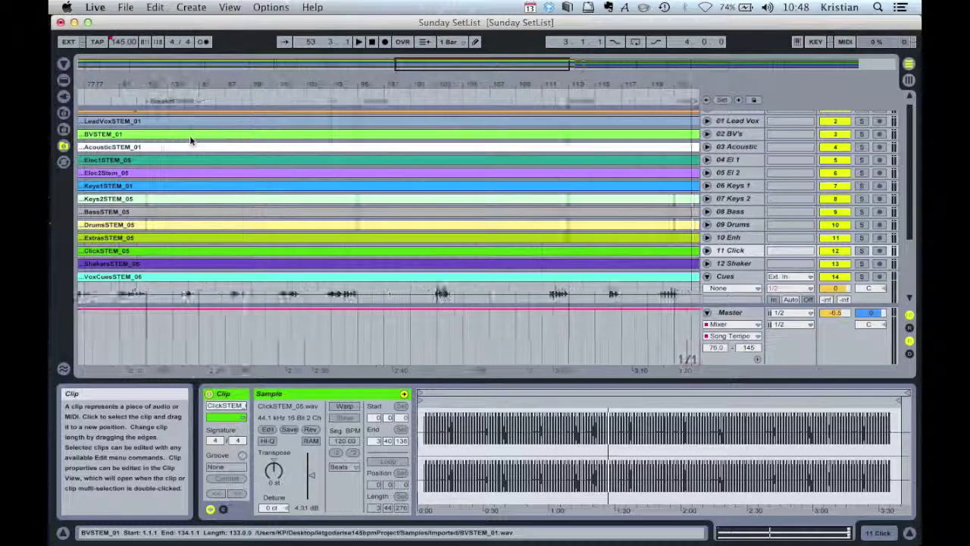
pyautogui.hscroll(2, 191, 140)
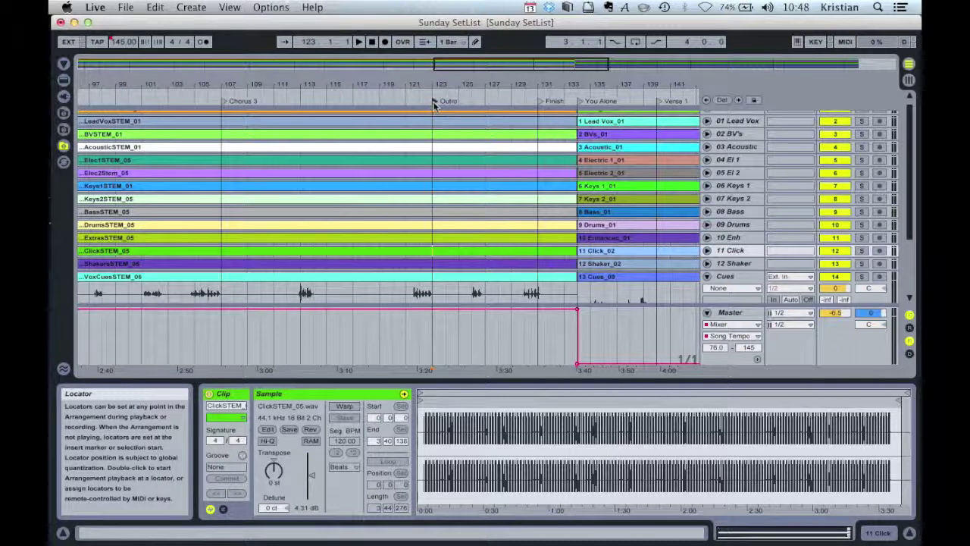
pyautogui.doubleClick(434, 103)
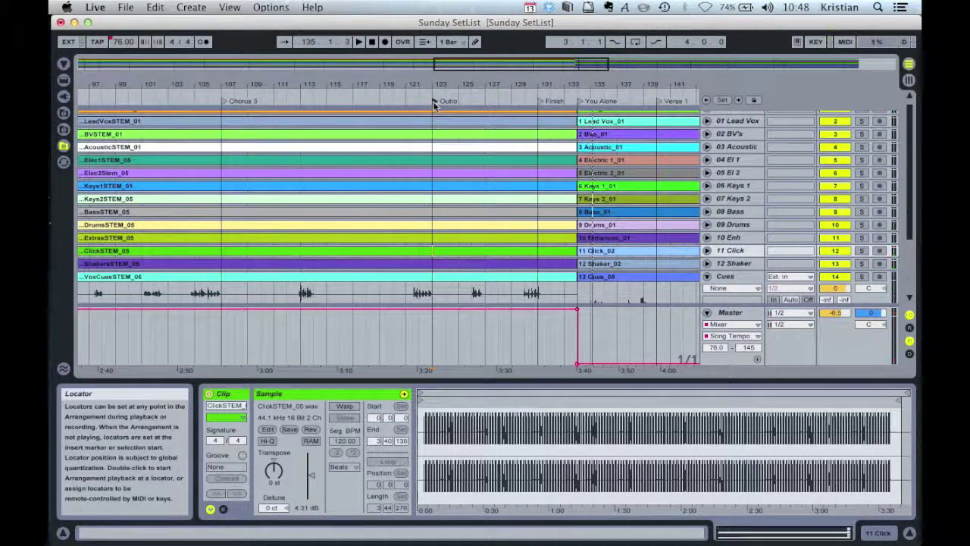
pyautogui.doubleClick(540, 102)
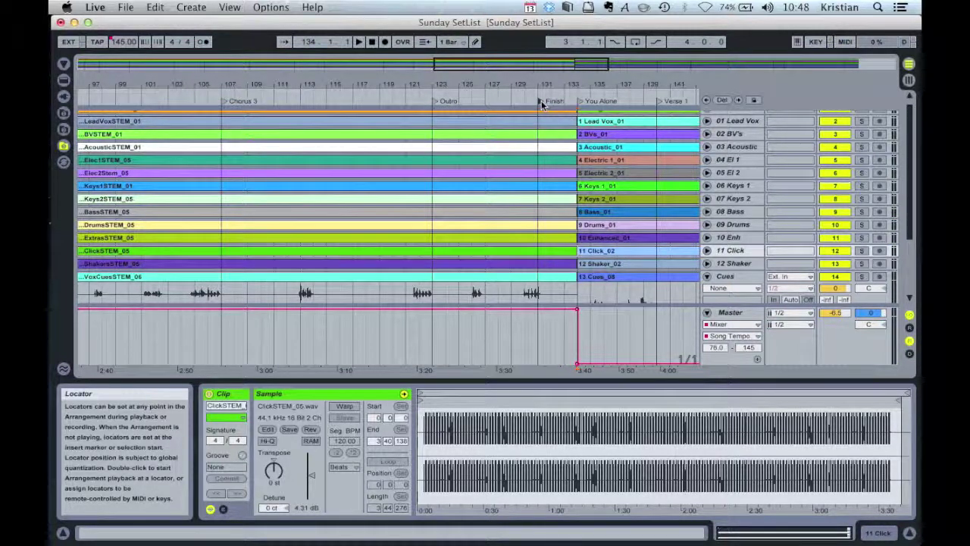
pyautogui.press('space')
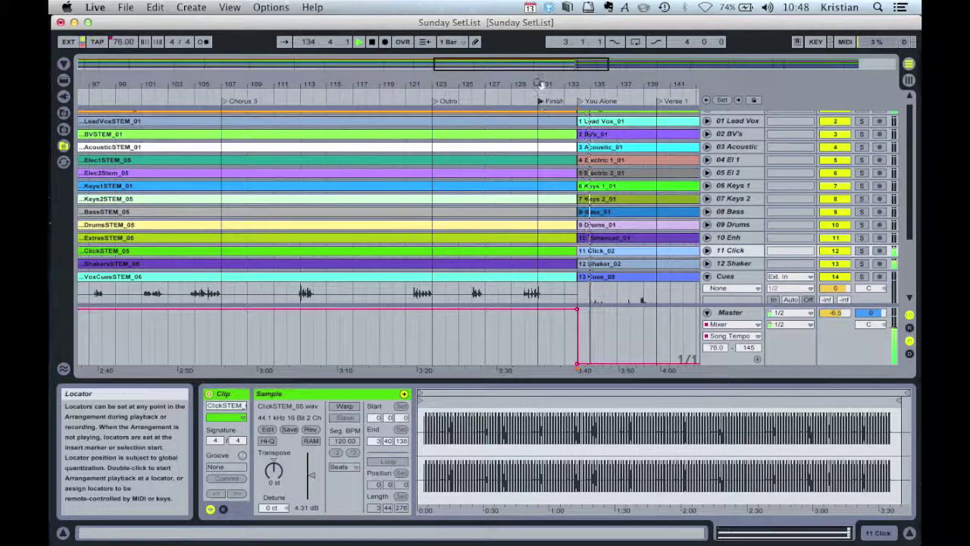
# Step: Play the second song with its sections from You Alone to Final Chord in view
pyautogui.moveTo(531, 65); pyautogui.dragTo(538, 69)
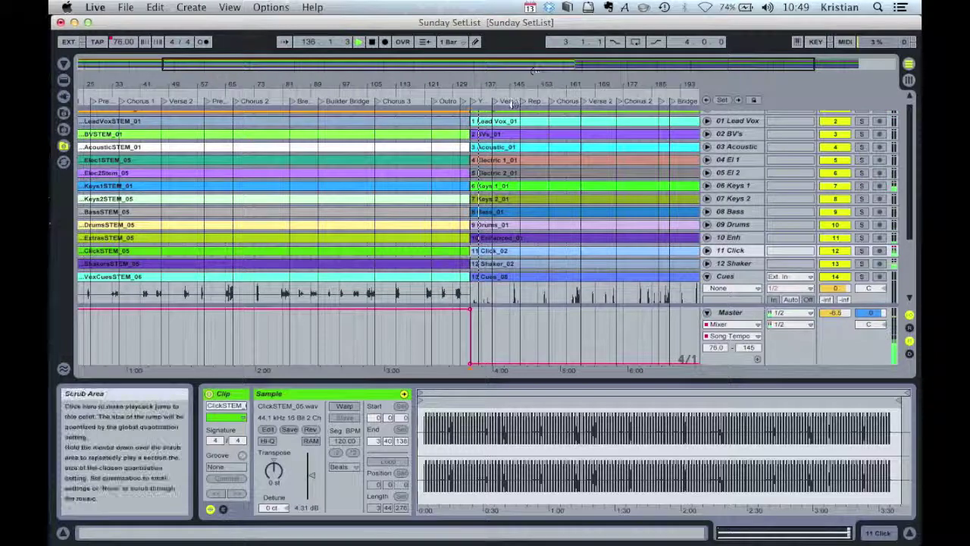
pyautogui.scroll(1, 523, 151)
pyautogui.hscroll(3, 525, 152)
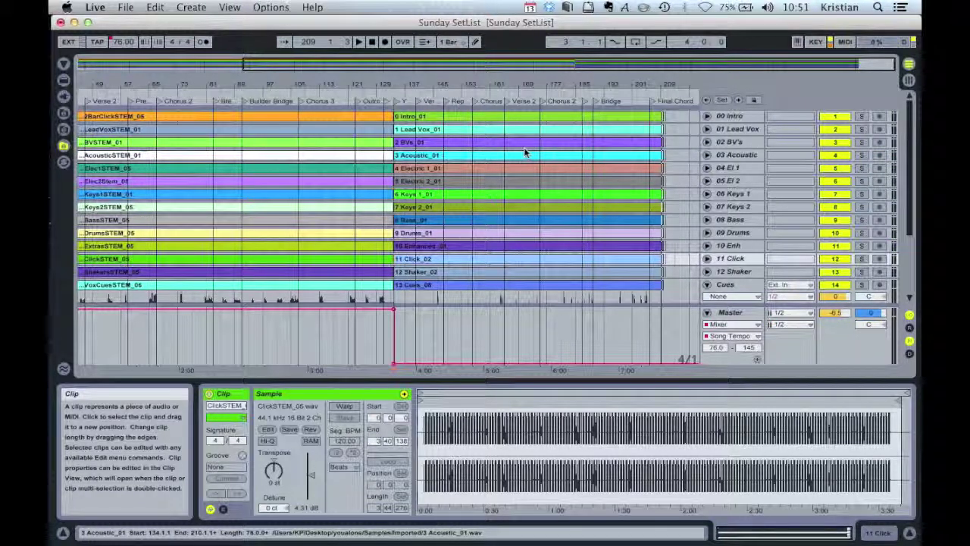
# Step: Return to the first song, test its playback from bar 25 through the Outro, and stop
pyautogui.hscroll(-5, 524, 153)
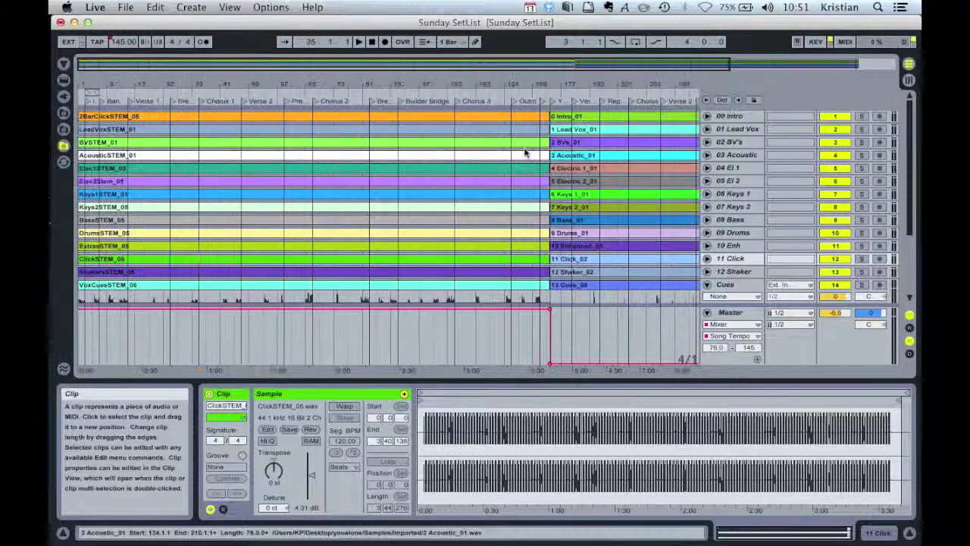
pyautogui.press('space')
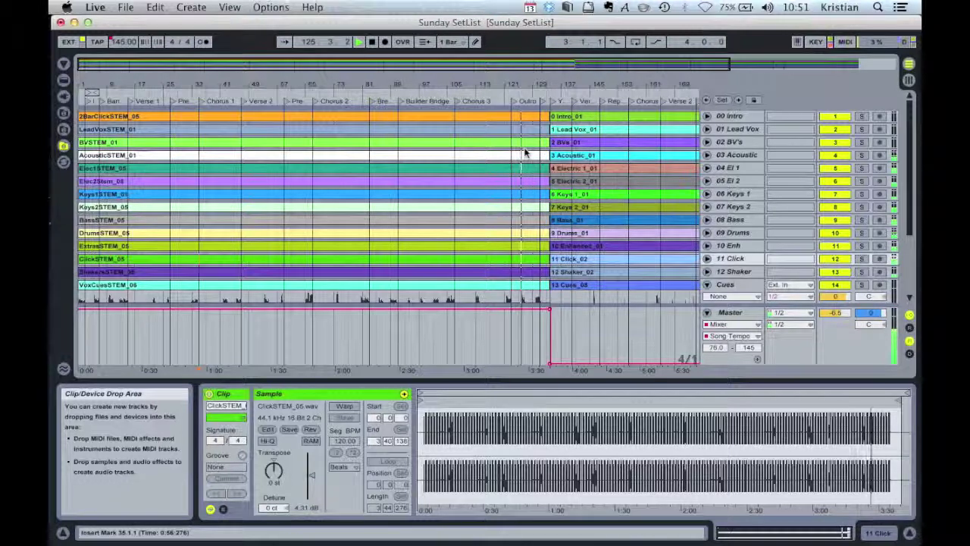
pyautogui.press('space')
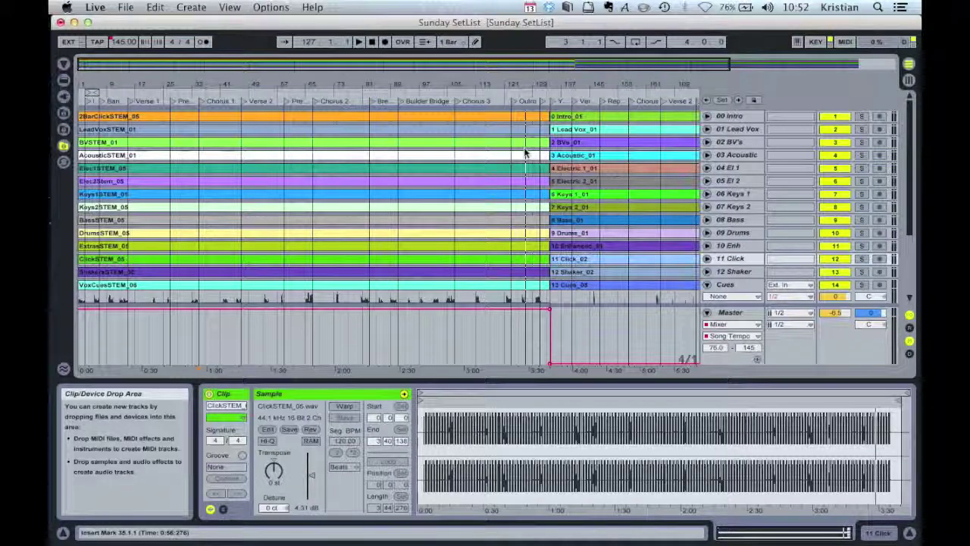
# Step: Enter MIDI mapping and show the list of all MIDI mappings
pyautogui.click(847, 43)
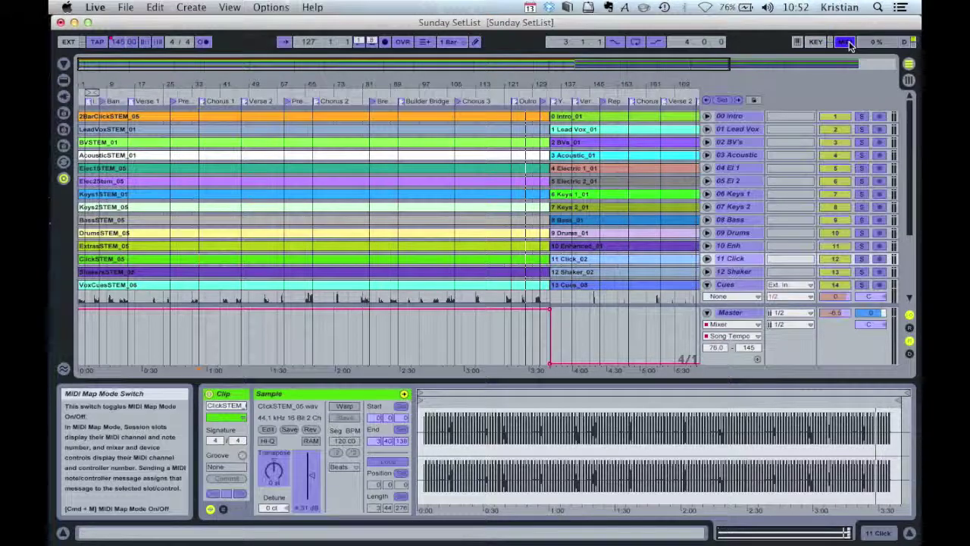
pyautogui.click(64, 180)
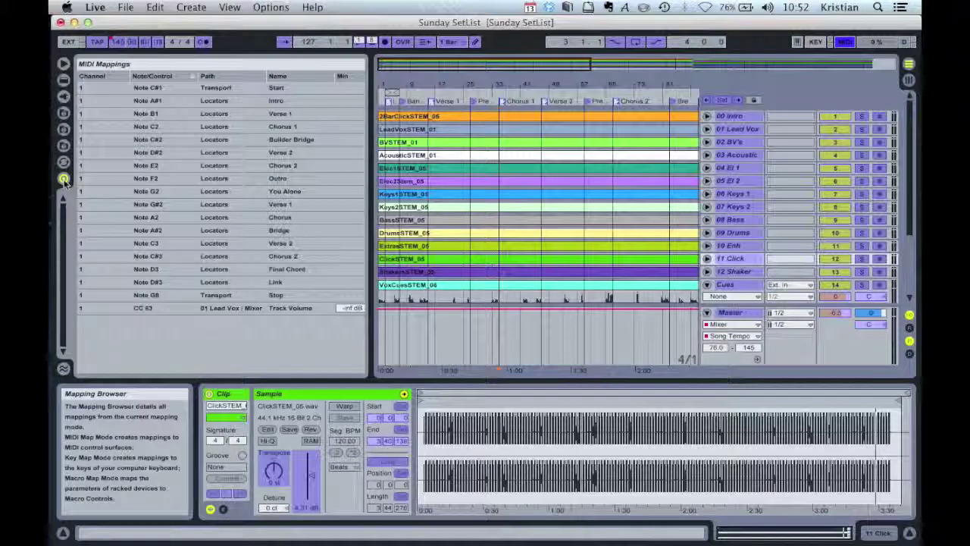